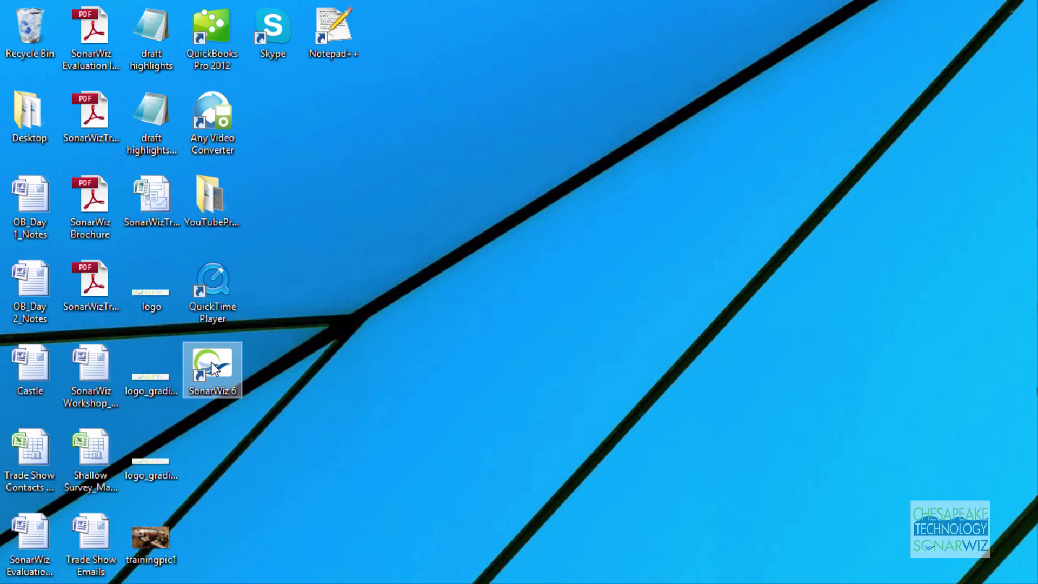
Launch SonarWiz 6 and start creating a new project instead of opening an existing one
double_click(212, 363)
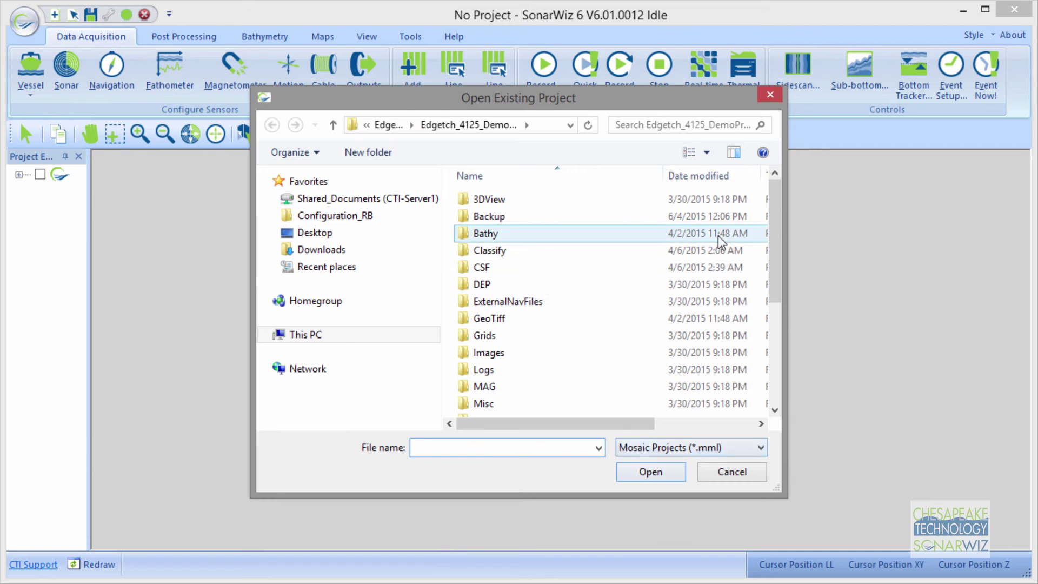
click(770, 95)
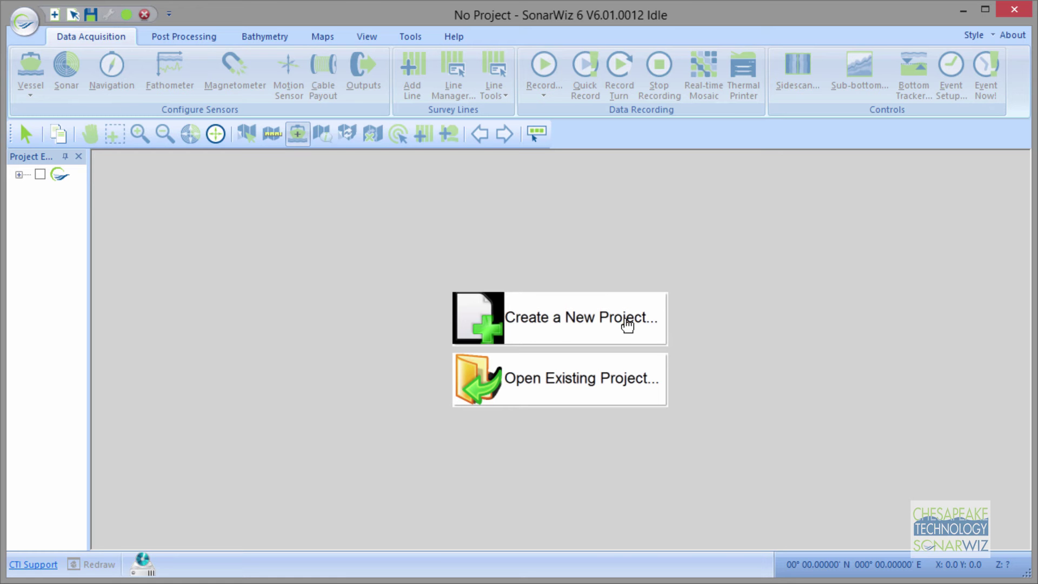
click(575, 322)
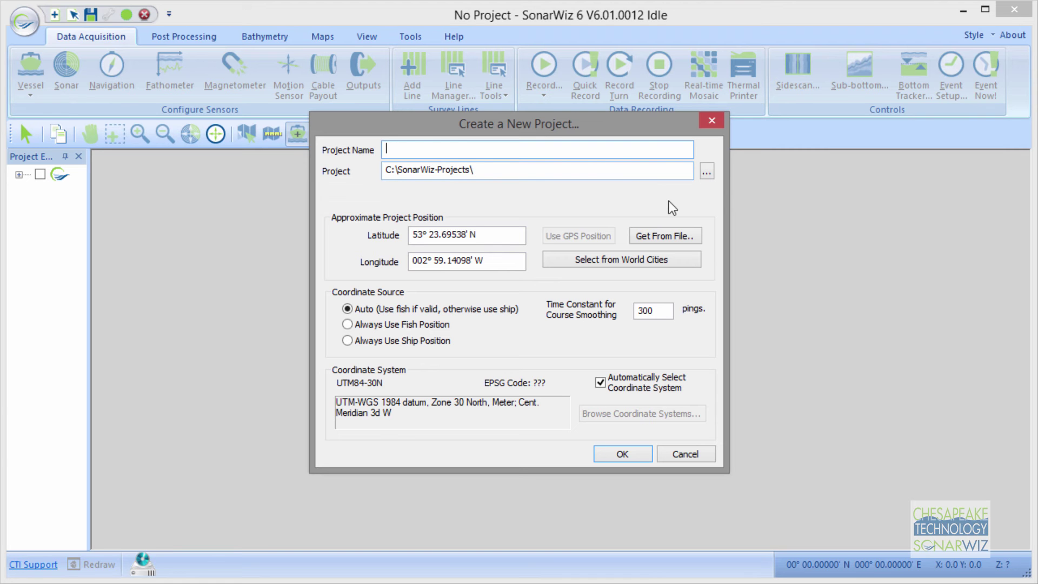
Browse for the project location and choose the C:\SonarWiz-Projects folder
click(707, 176)
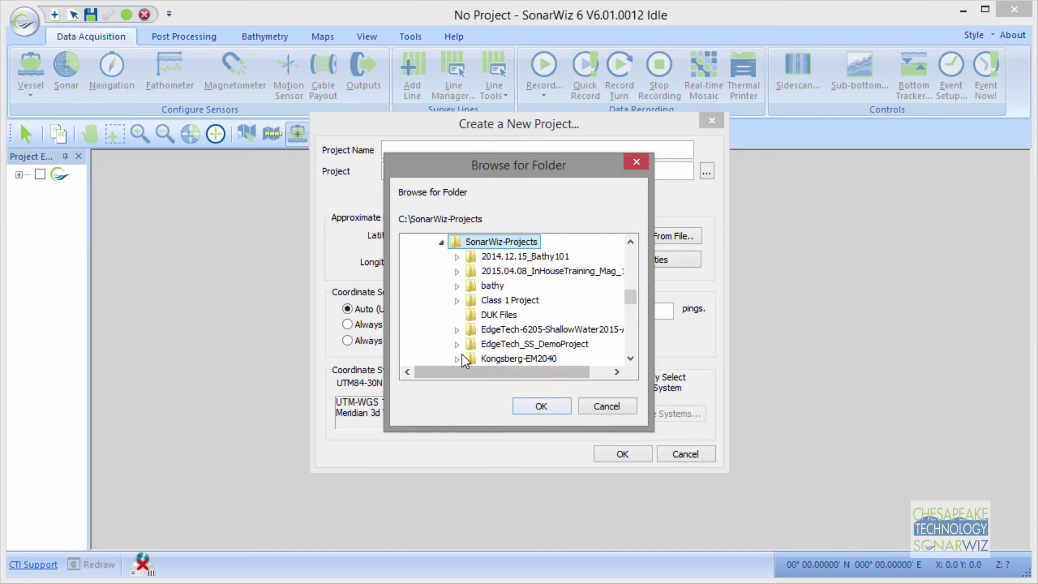
click(442, 242)
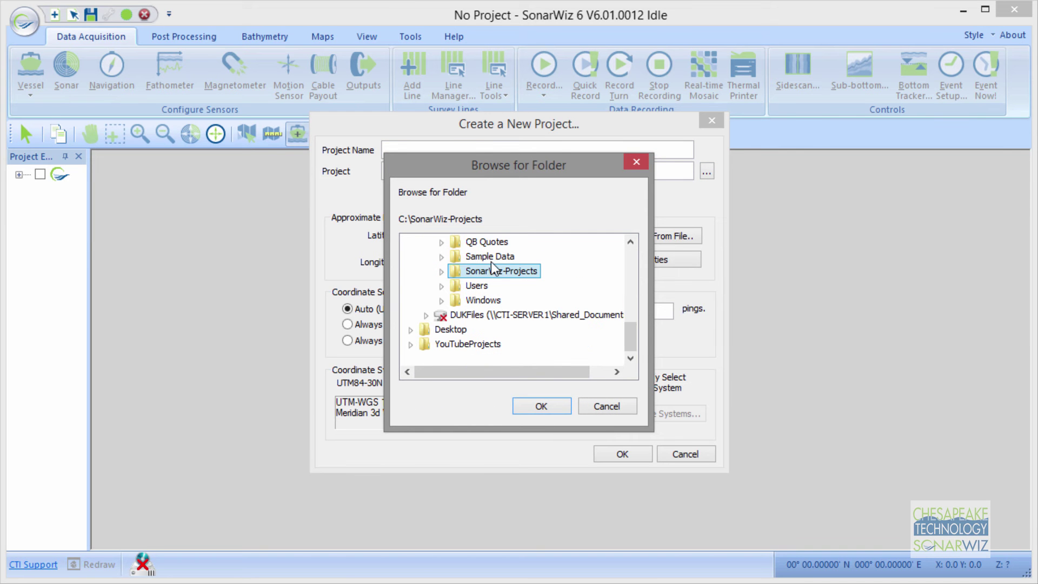
scroll(494, 276, up, 1)
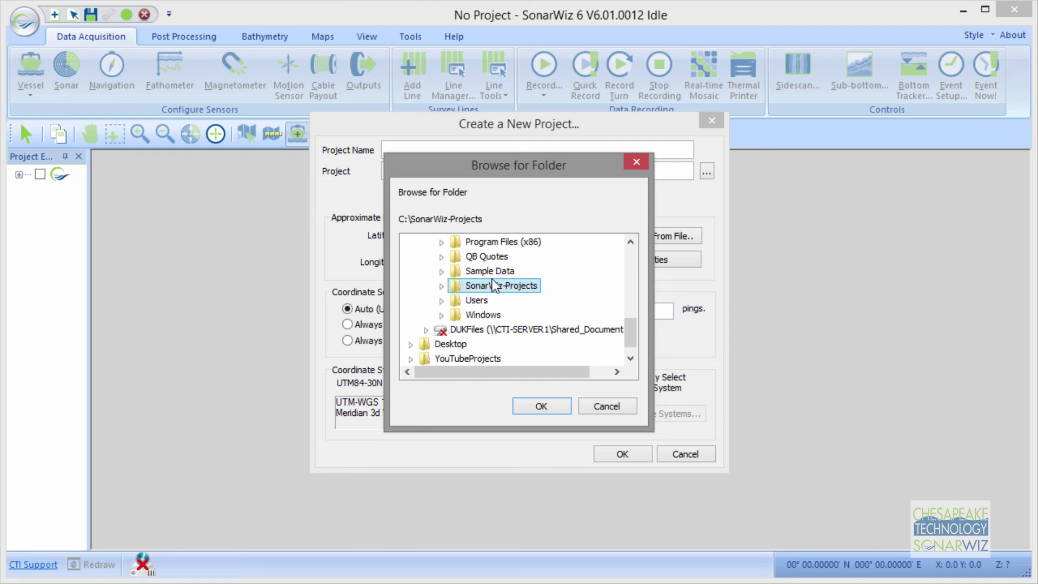
scroll(494, 285, up, 4)
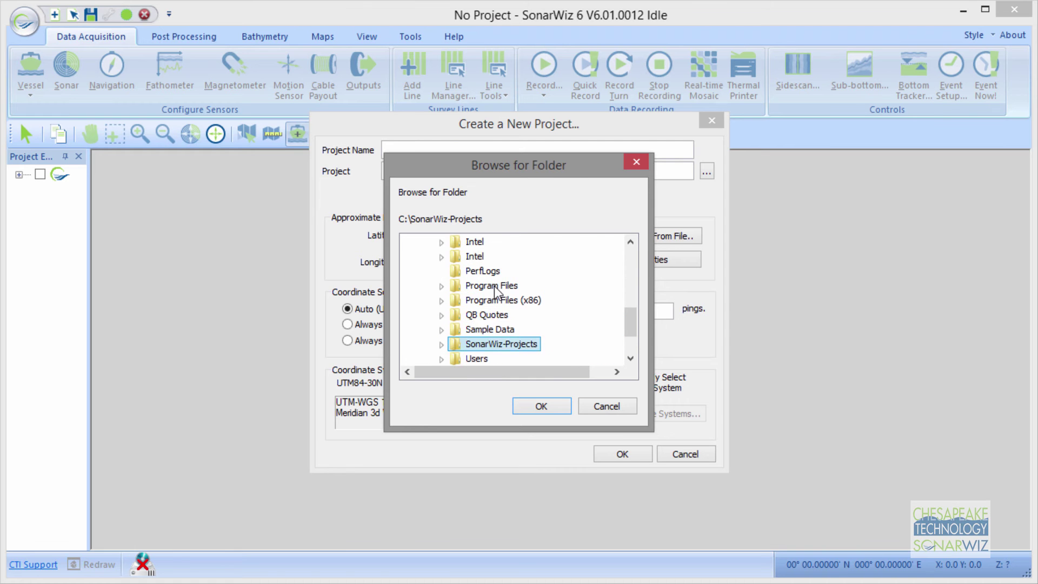
scroll(494, 287, up, 4)
scroll(494, 286, down, 5)
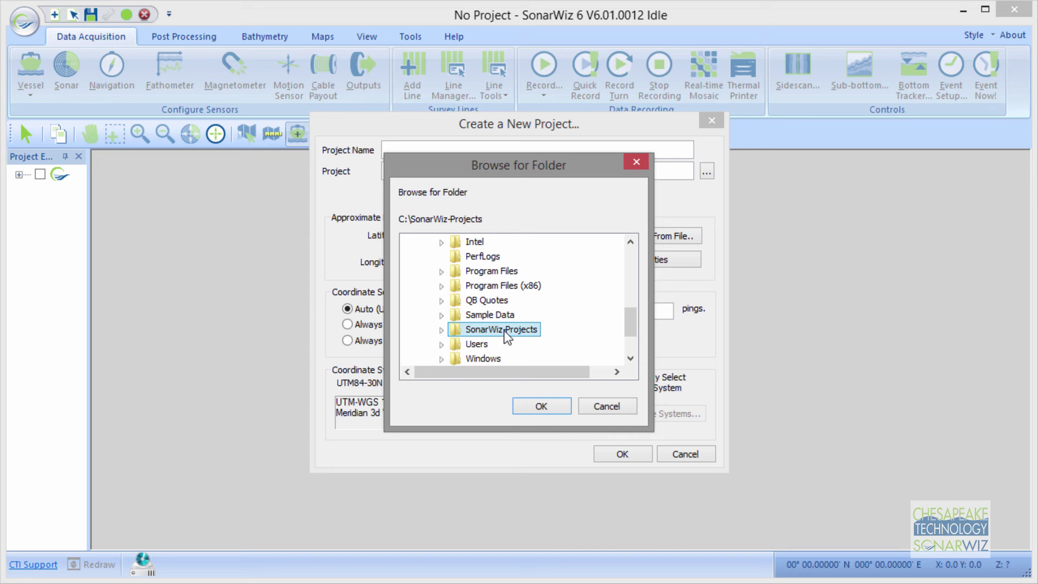
click(546, 405)
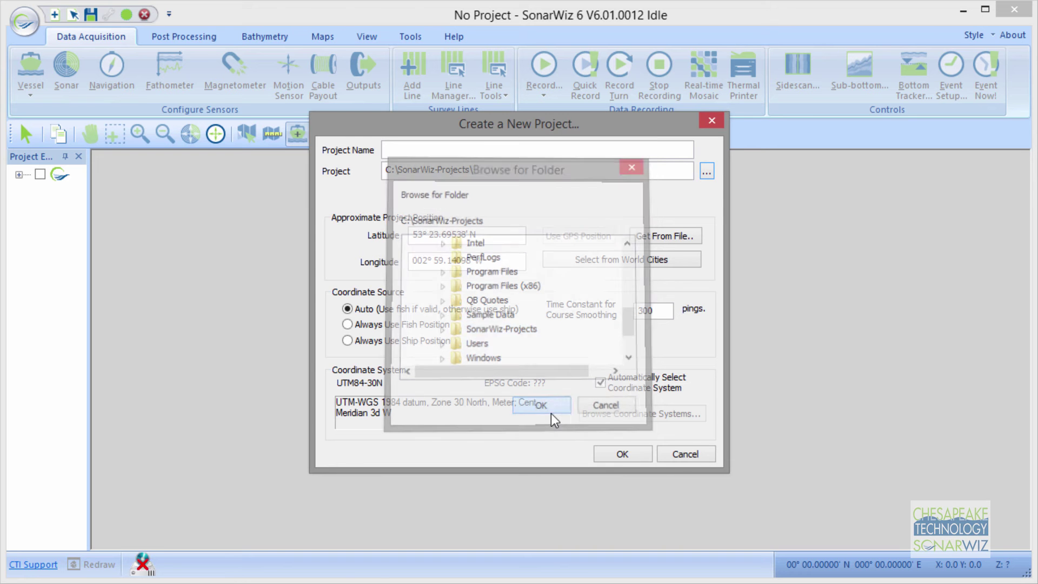
Name the project Demo1_XTF_2015 and set its path to C:\SonarWiz-Projects\Demo1_XTF_2015
click(410, 154)
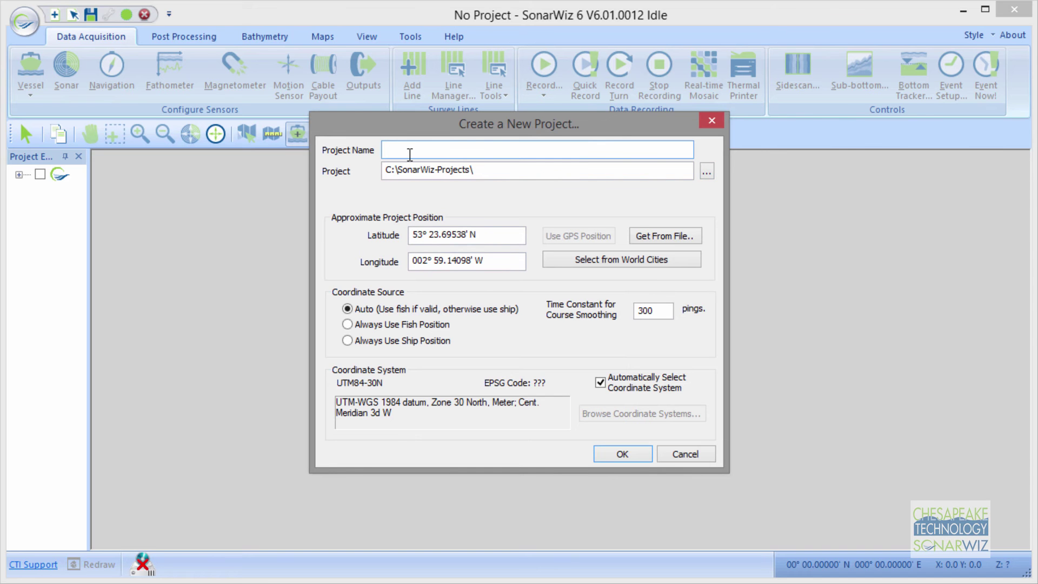
text(Demo1_XTF_2015)
click(484, 169)
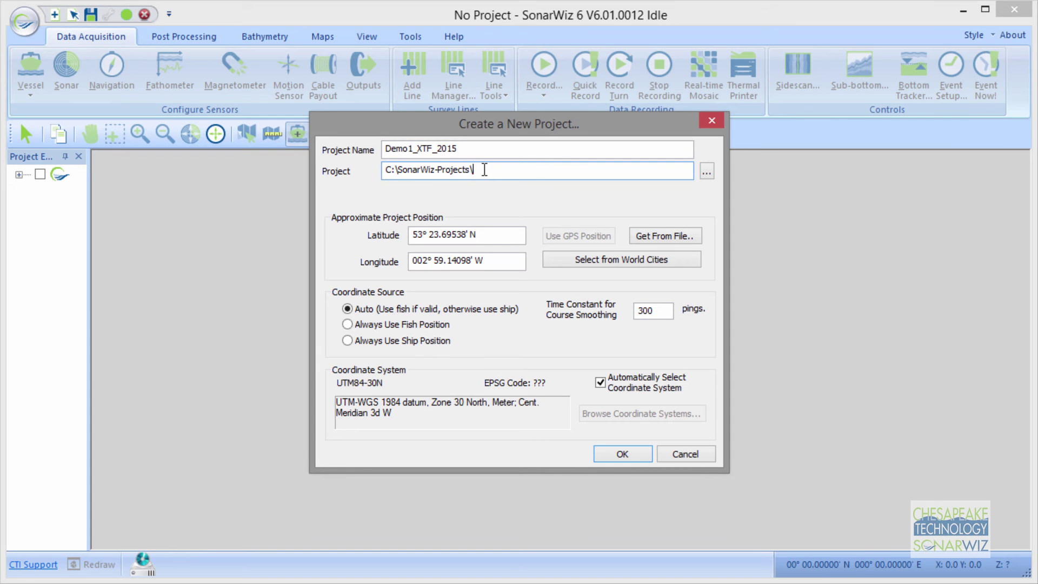
text(Demo1_XT)
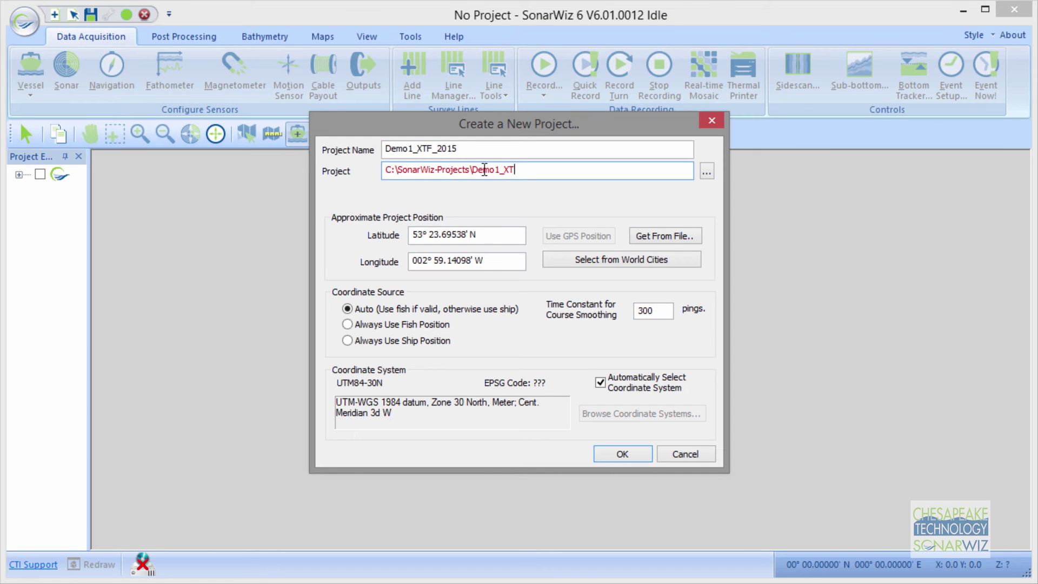
text(F_2015)
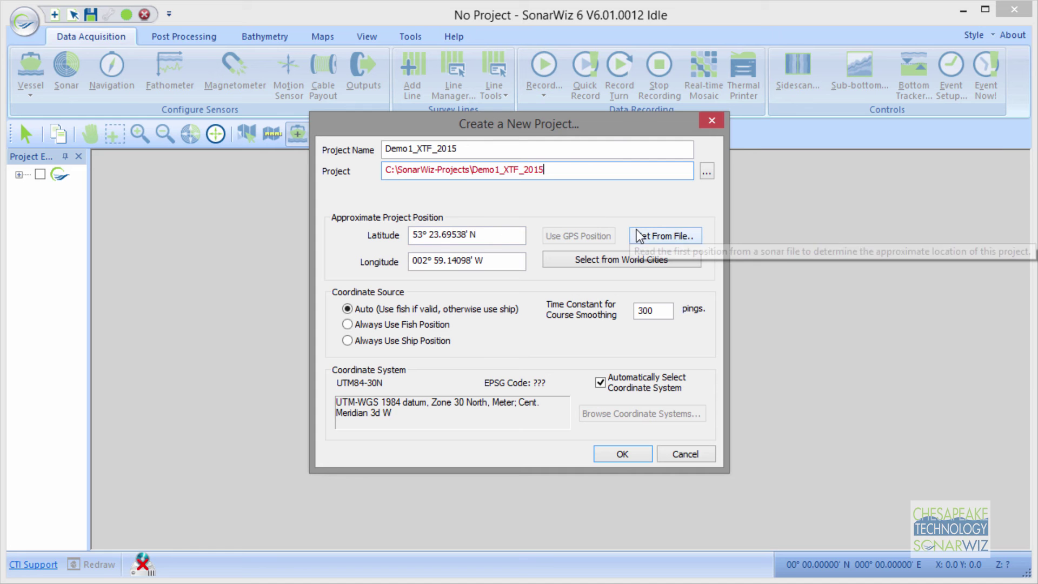
Set the approximate project position to latitude 37° N and longitude 122° W
click(662, 236)
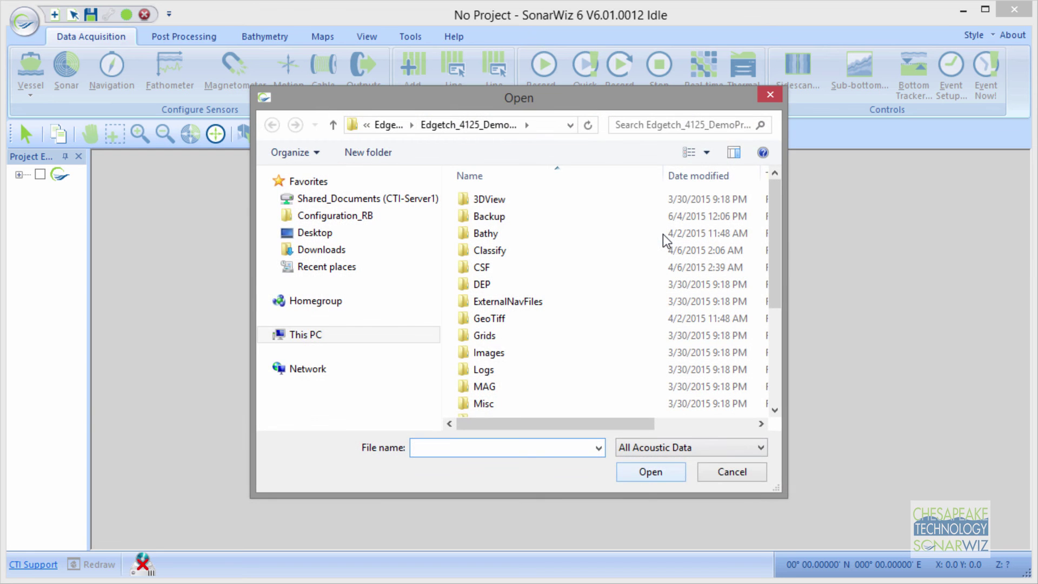
click(772, 89)
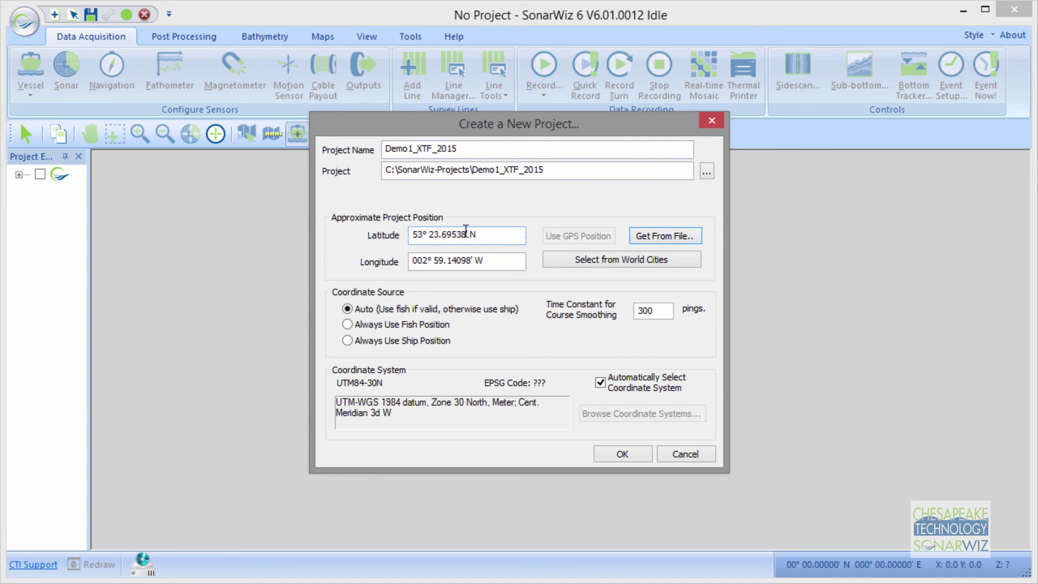
drag(467, 235, 338, 236)
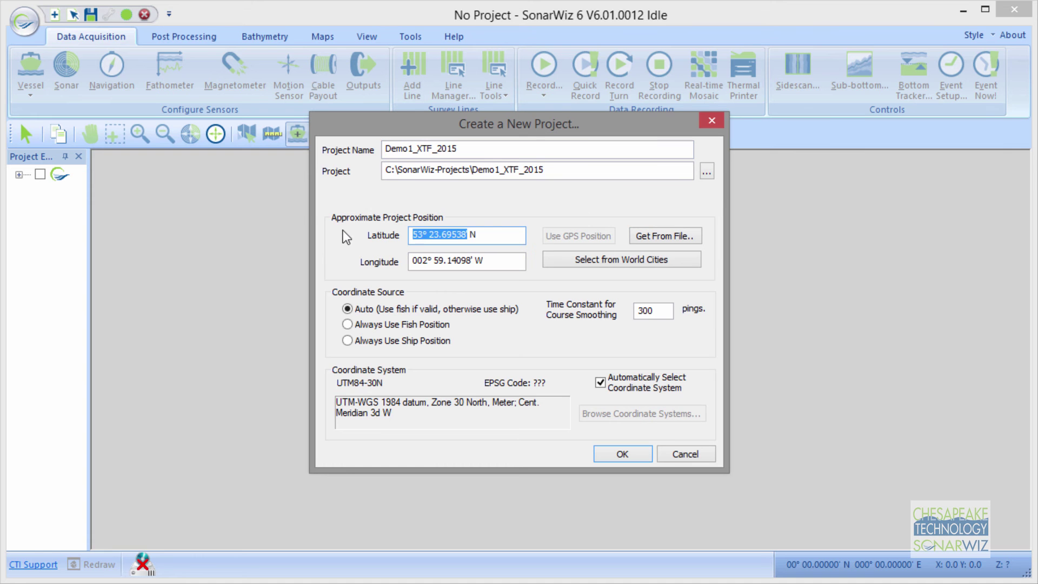
text(37)
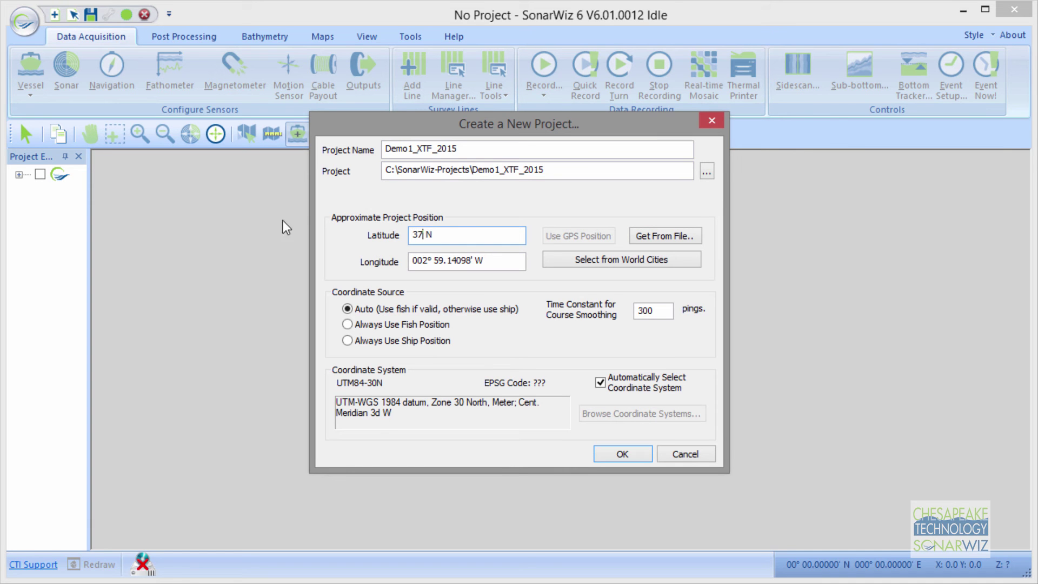
click(468, 260)
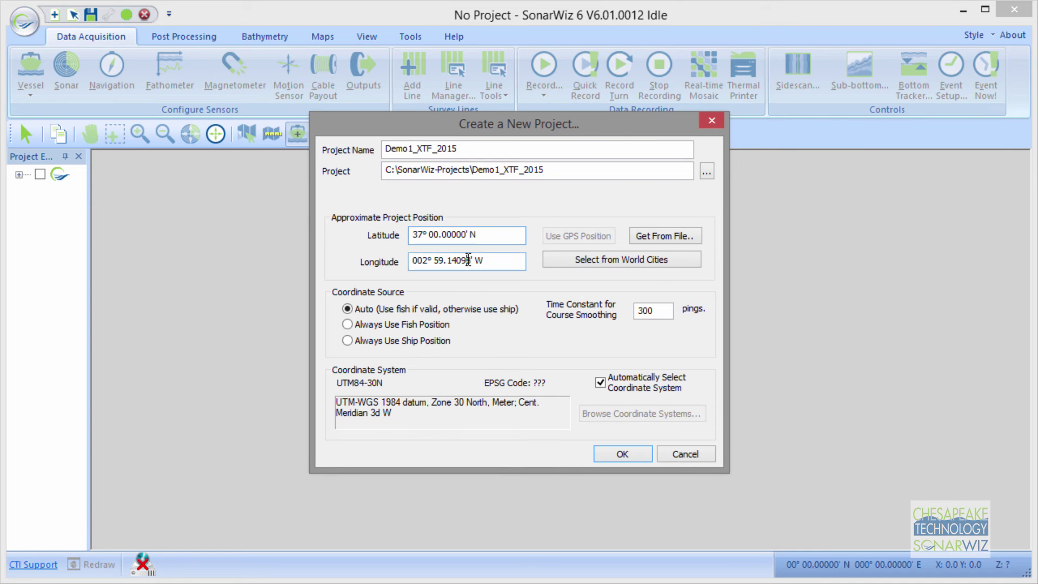
drag(468, 260, 394, 259)
text(1222)
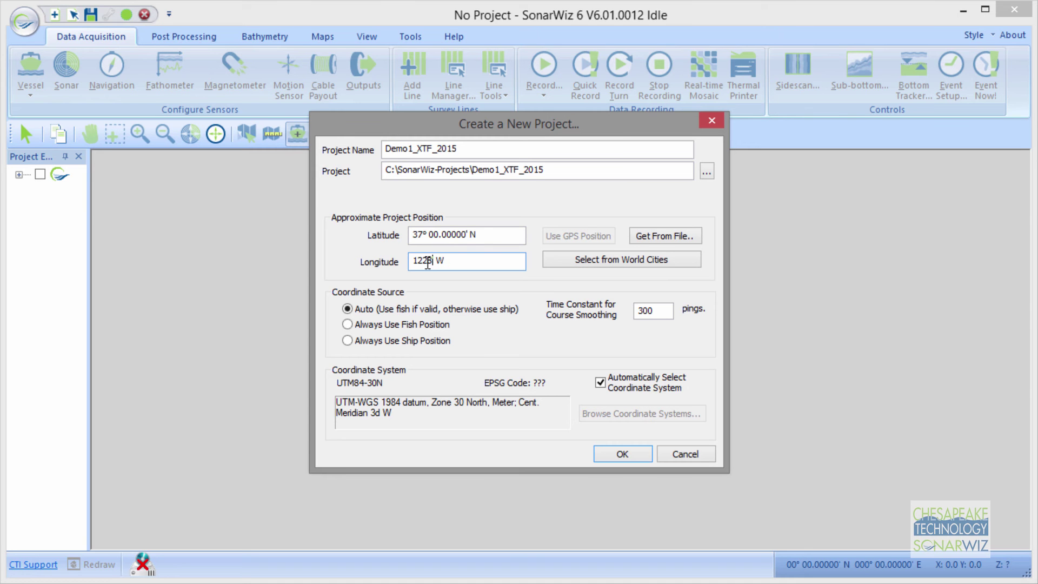
key(BackSpace)
click(481, 240)
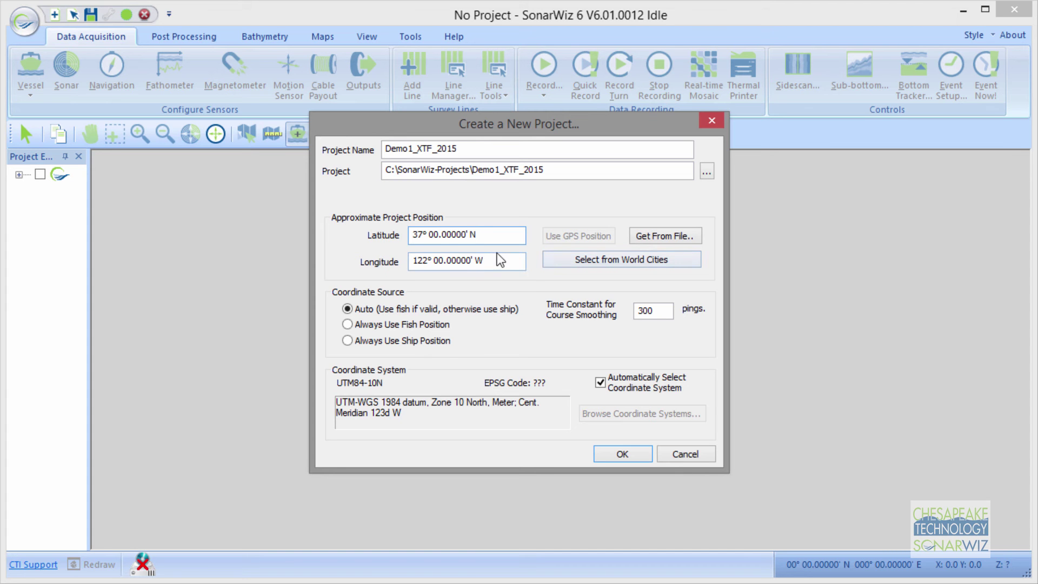
Replace the whole longitude entry with 122, without a sign or hemisphere letter
drag(487, 261, 364, 263)
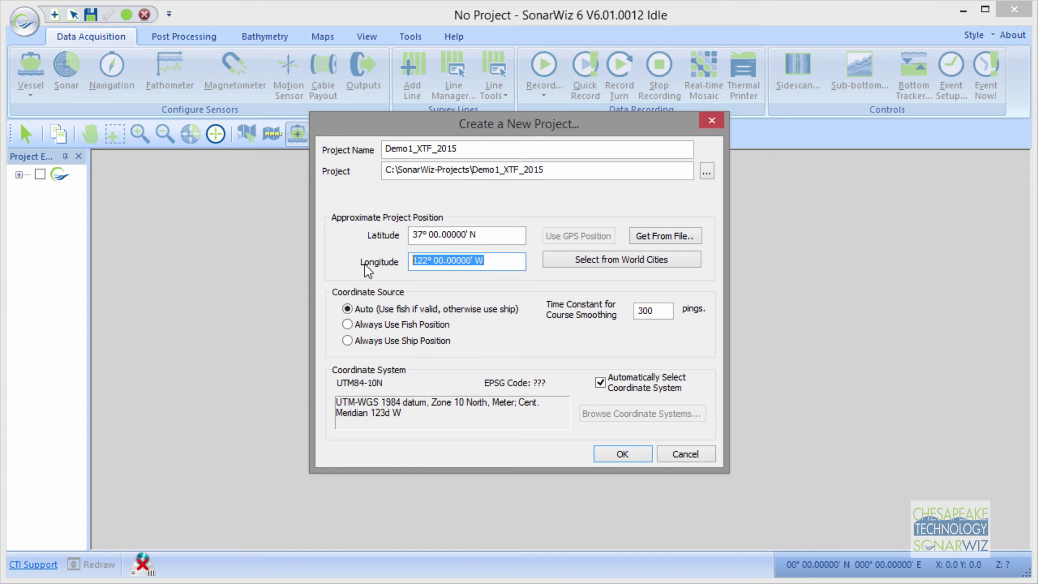
text(122)
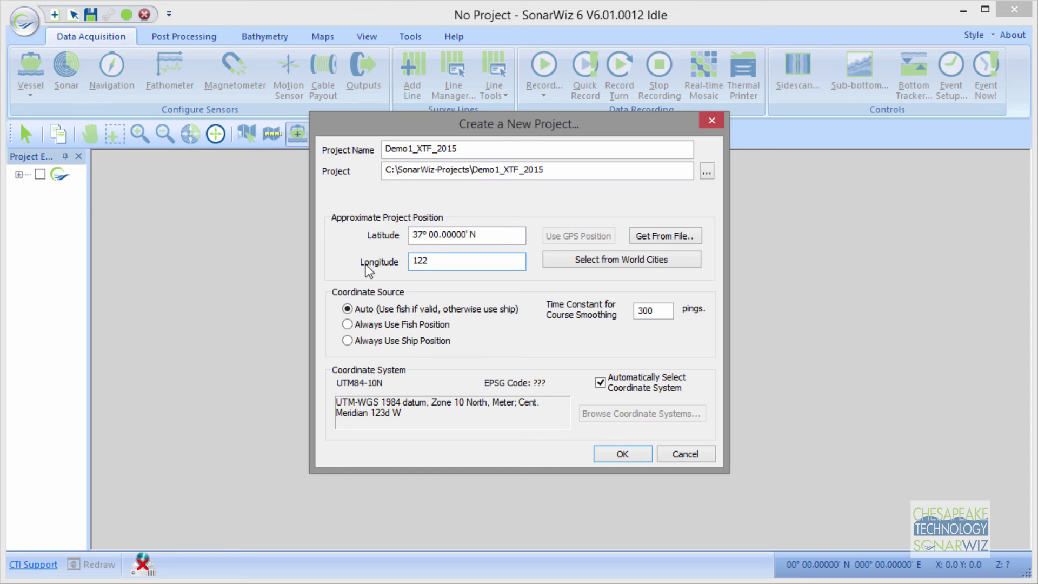
click(503, 237)
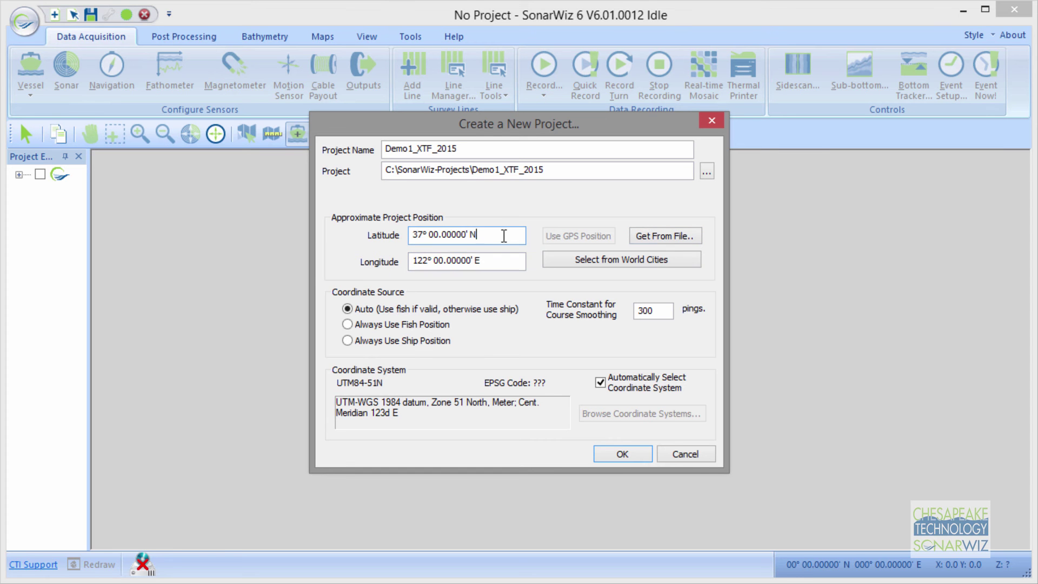
Set the longitude to the negative value -122
drag(479, 260, 401, 261)
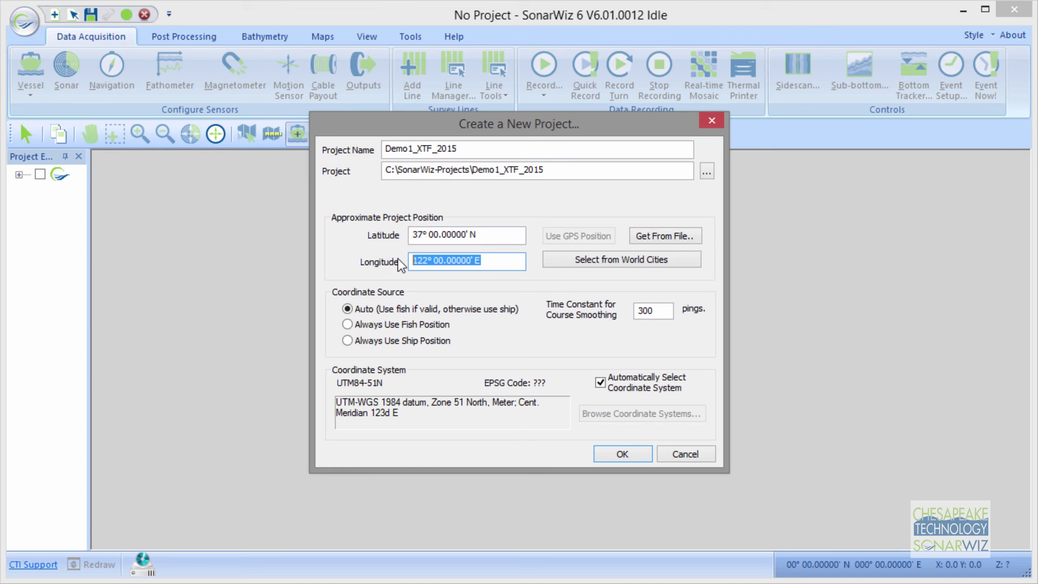
text(1-122)
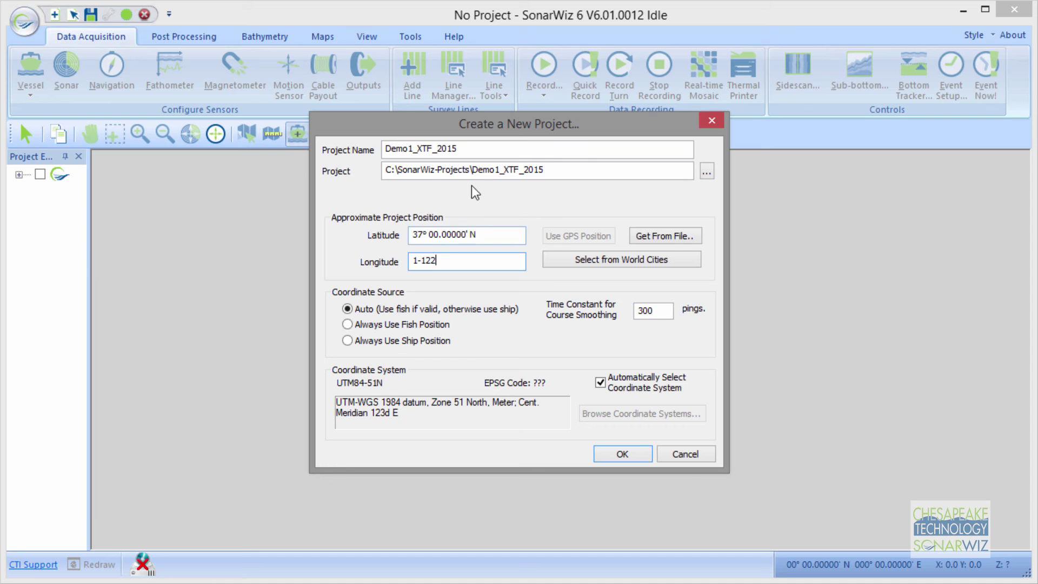
key(Left)
key(Left)
key(Left)
key(Left)
key(BackSpace)
click(493, 234)
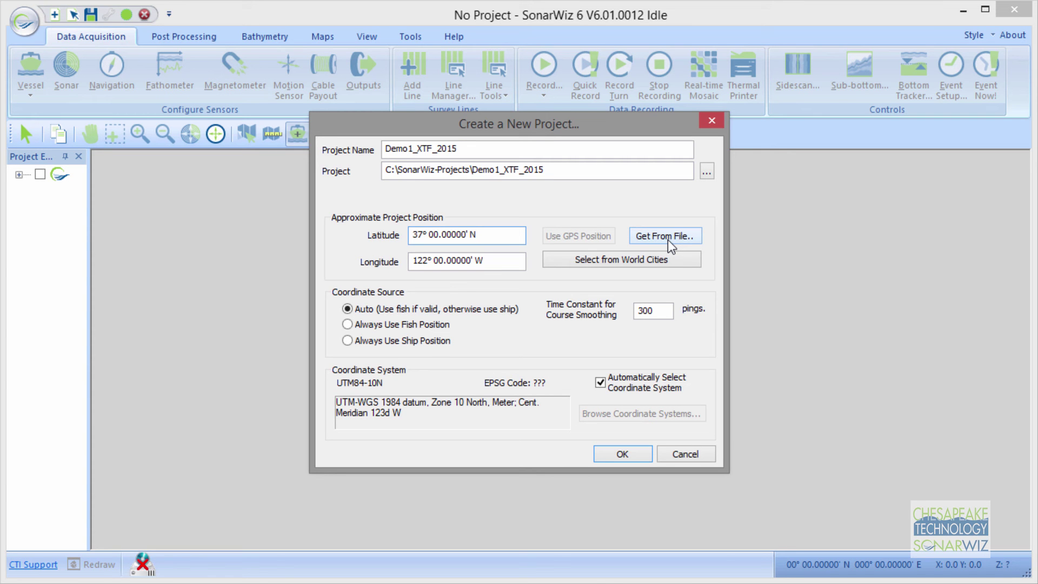
Set the approximate project position from the world cities list to San Francisco, Calif
click(628, 261)
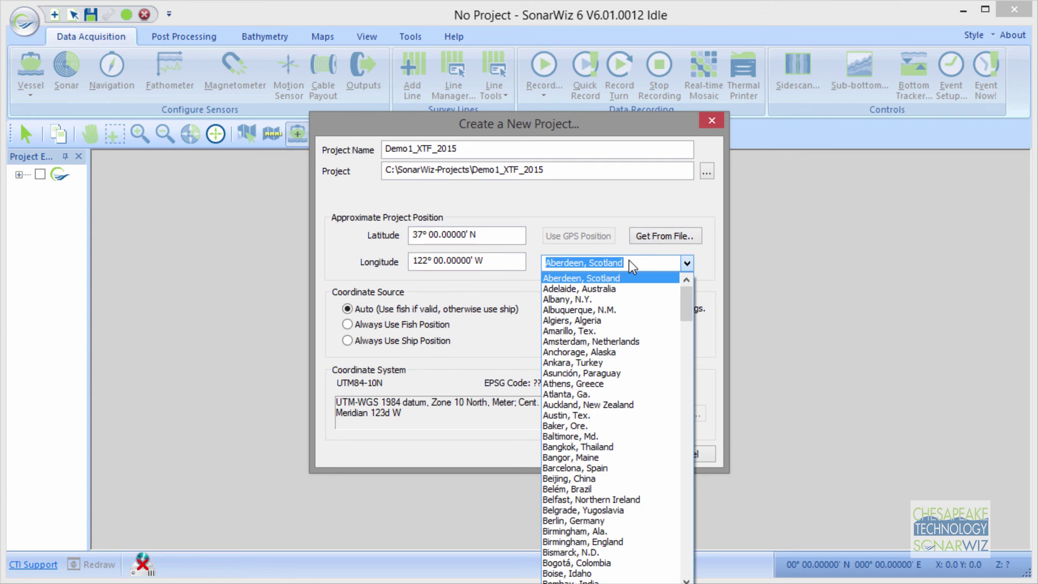
drag(688, 304, 677, 540)
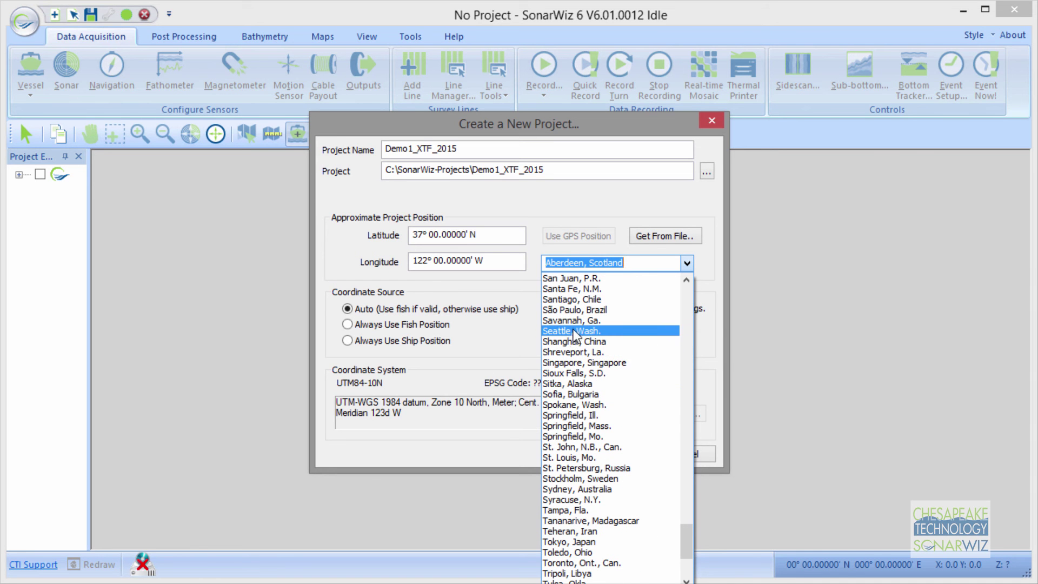
scroll(573, 329, up, 3)
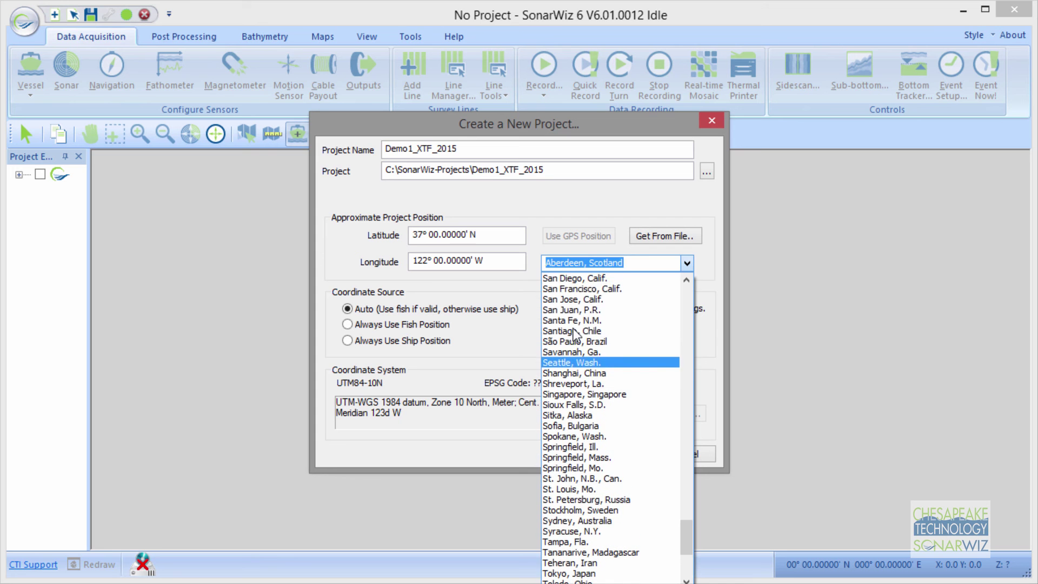
click(581, 290)
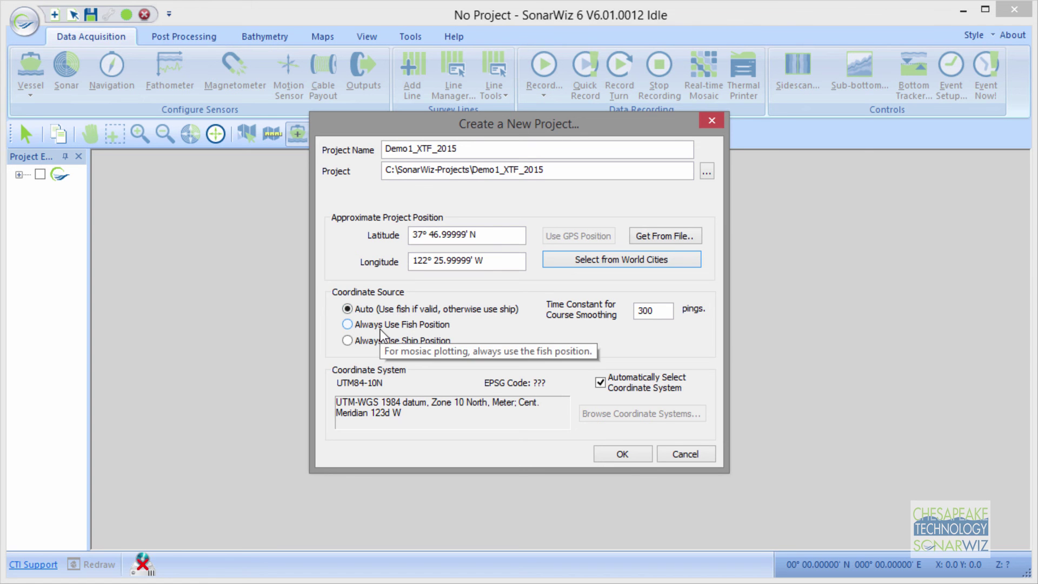
Set the coordinate source to always use the ship position and the course smoothing time constant to 300 pings
click(346, 325)
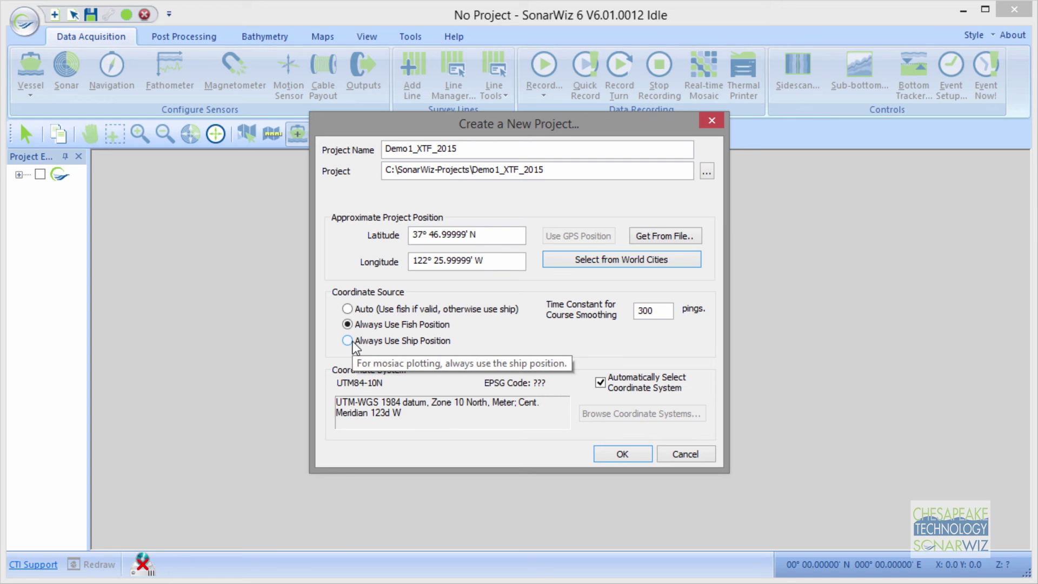
click(351, 342)
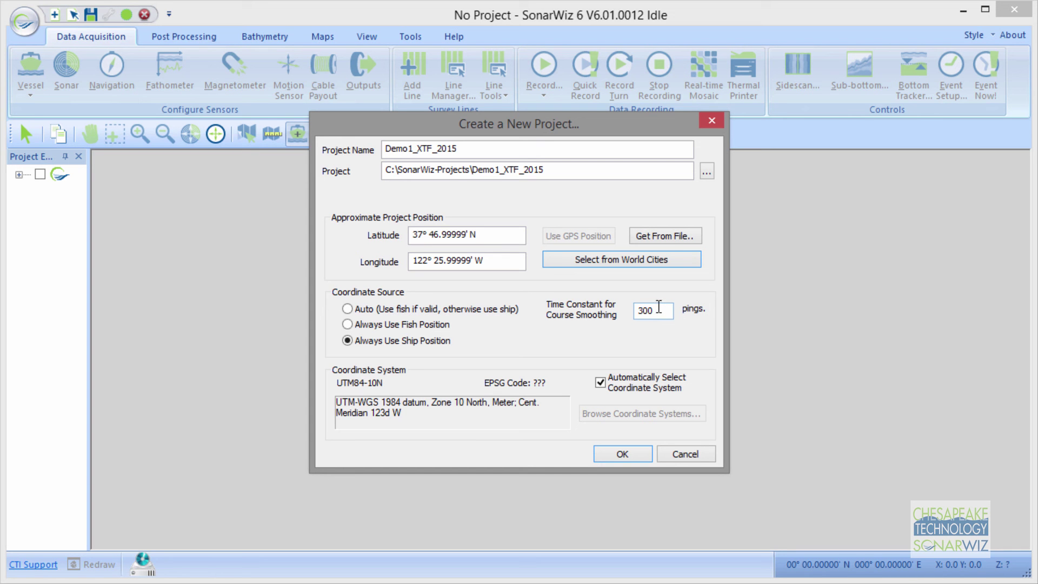
drag(658, 309, 640, 311)
text(3)
mouse_move(643, 312)
text(00)
Disable automatic coordinate system selection, choose the group UTM Zones, Southern Hemisphere, Meters and look through its key names
click(601, 384)
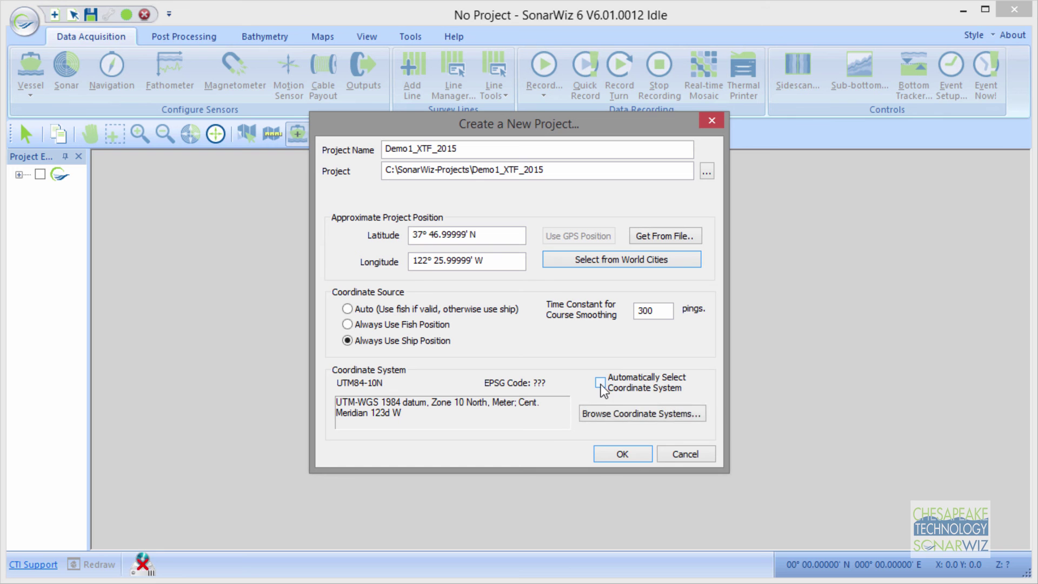
click(615, 417)
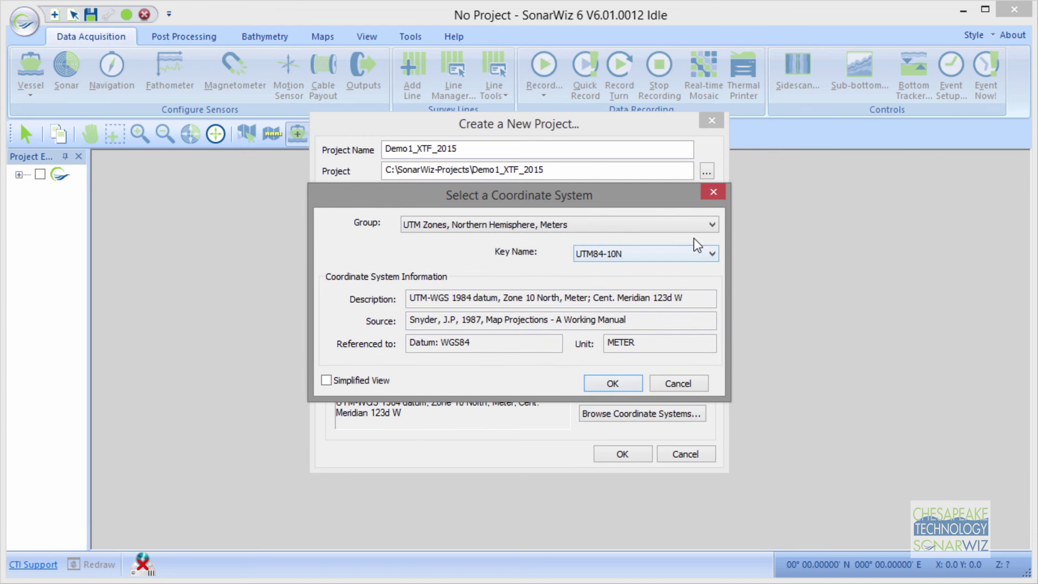
click(712, 224)
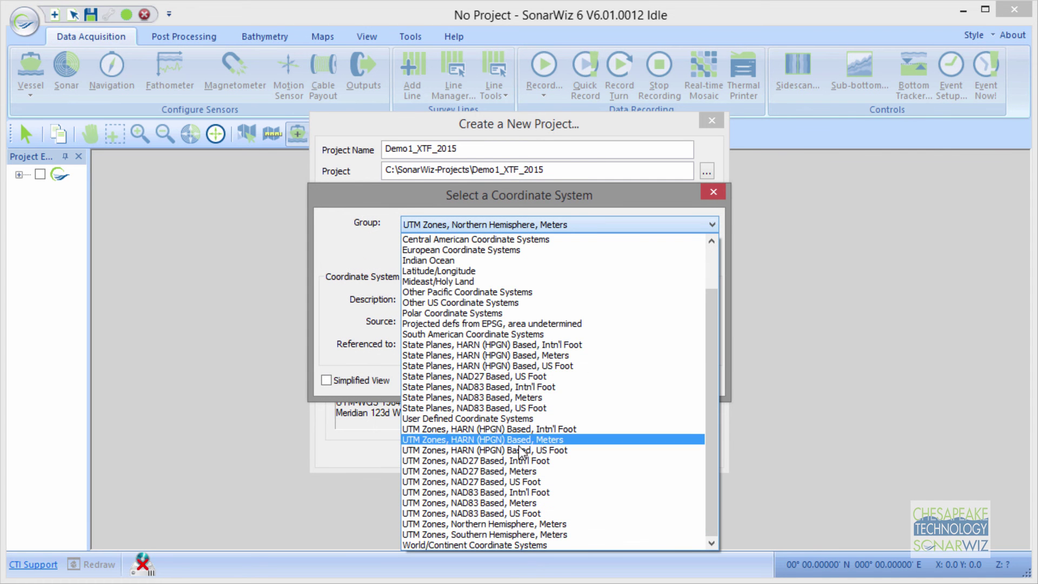
click(712, 271)
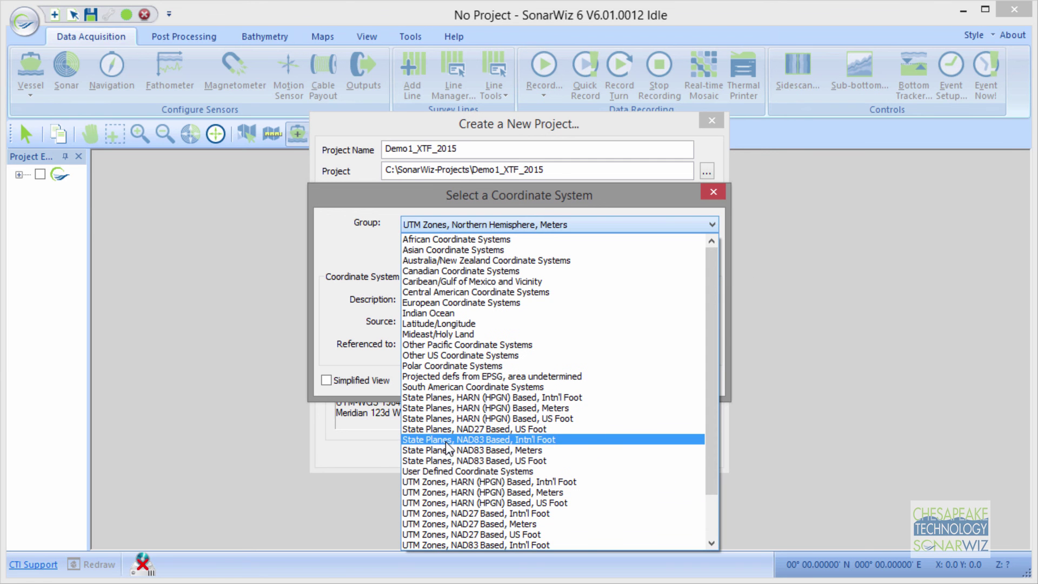
scroll(454, 446, down, 3)
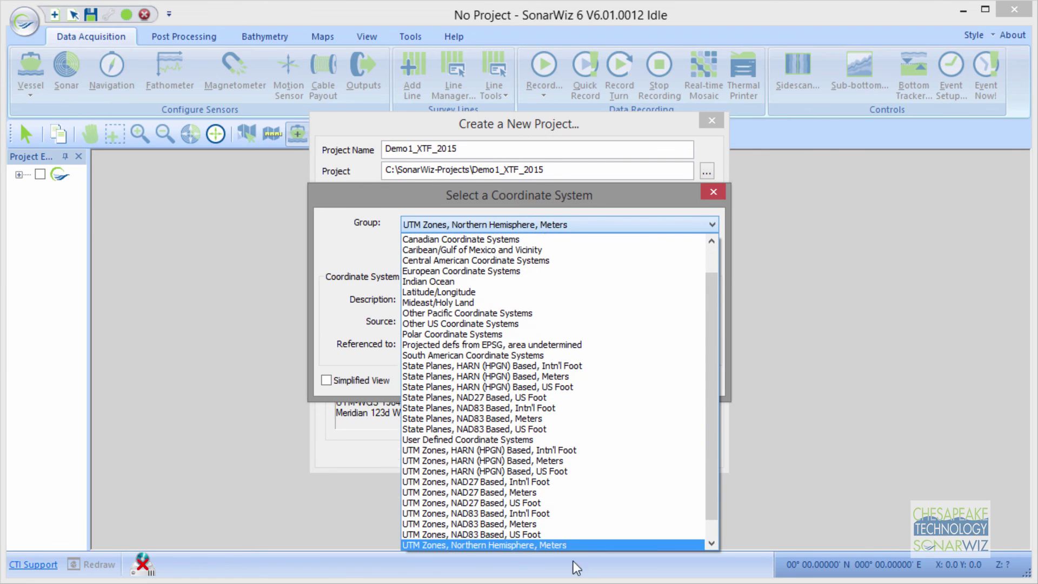
scroll(491, 431, down, 2)
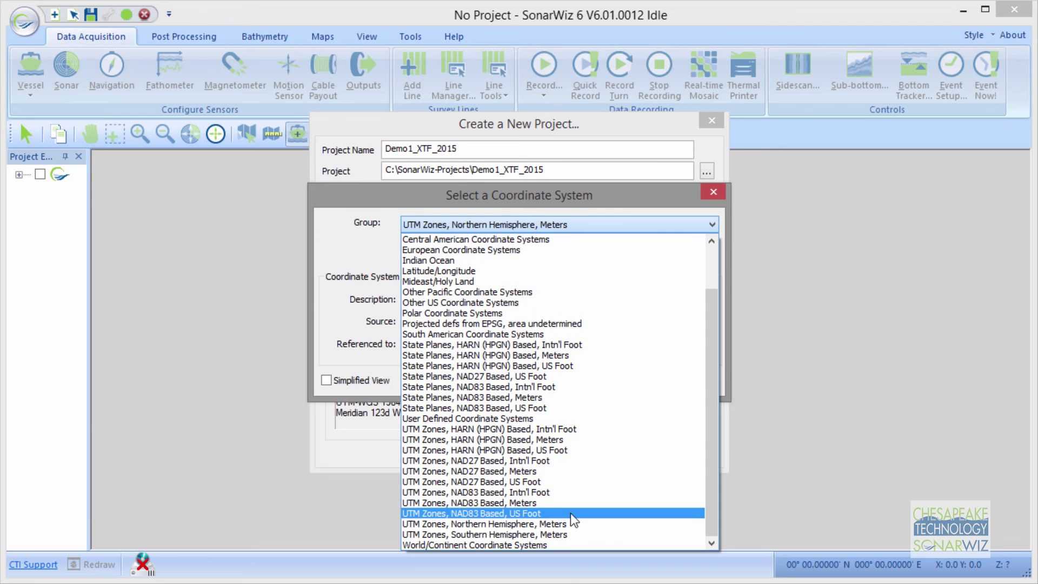
click(525, 534)
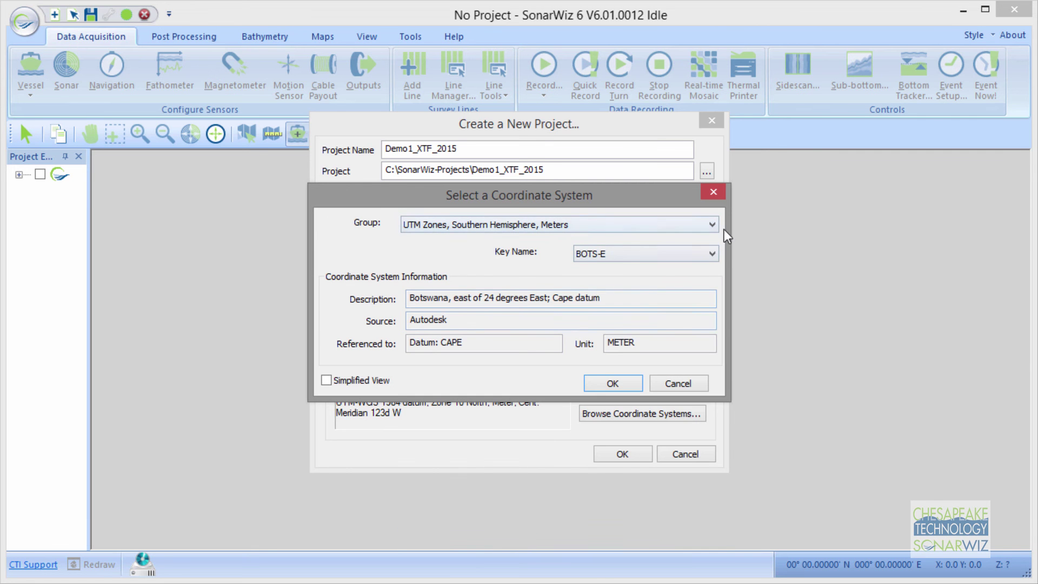
click(711, 257)
mouse_move(714, 294)
mouse_down()
mouse_move(712, 508)
mouse_move(712, 277)
mouse_up()
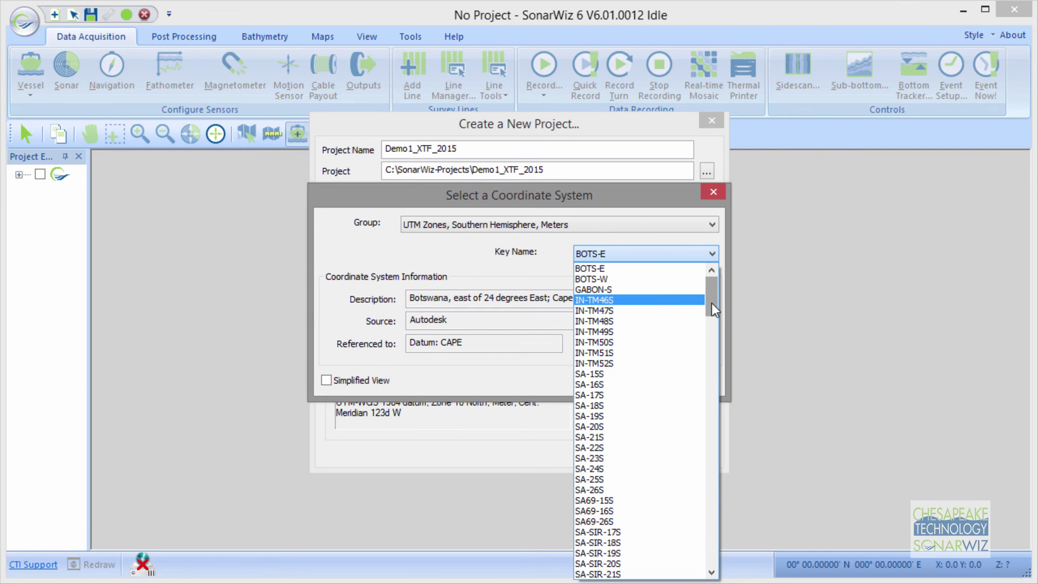
drag(711, 302, 714, 334)
click(711, 226)
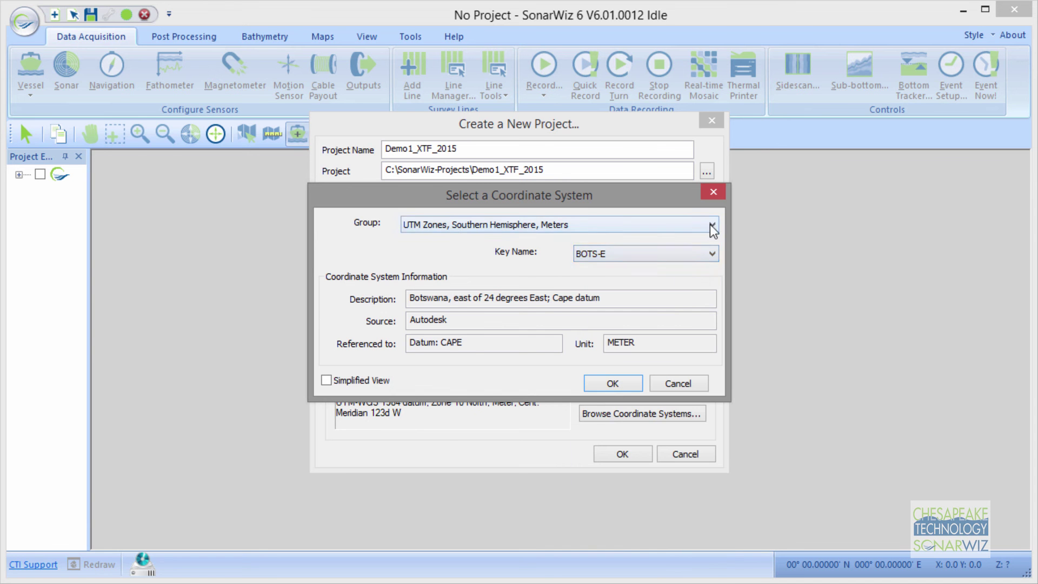
Choose the group UTM Zones, Northern Hemisphere, Meters with key name UTM84-10N, and dismiss the coordinate system selection without applying it
click(714, 225)
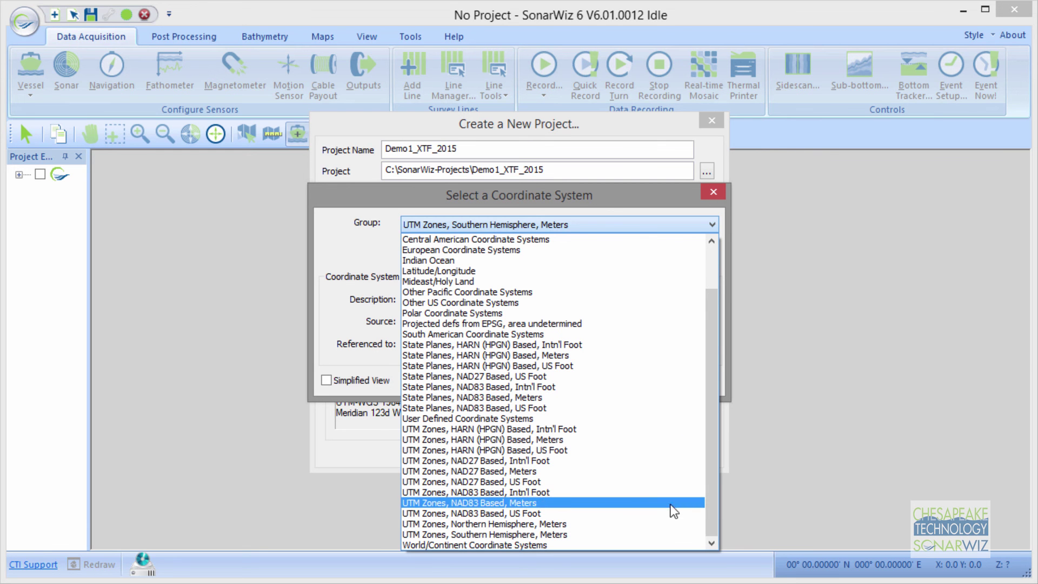
click(521, 524)
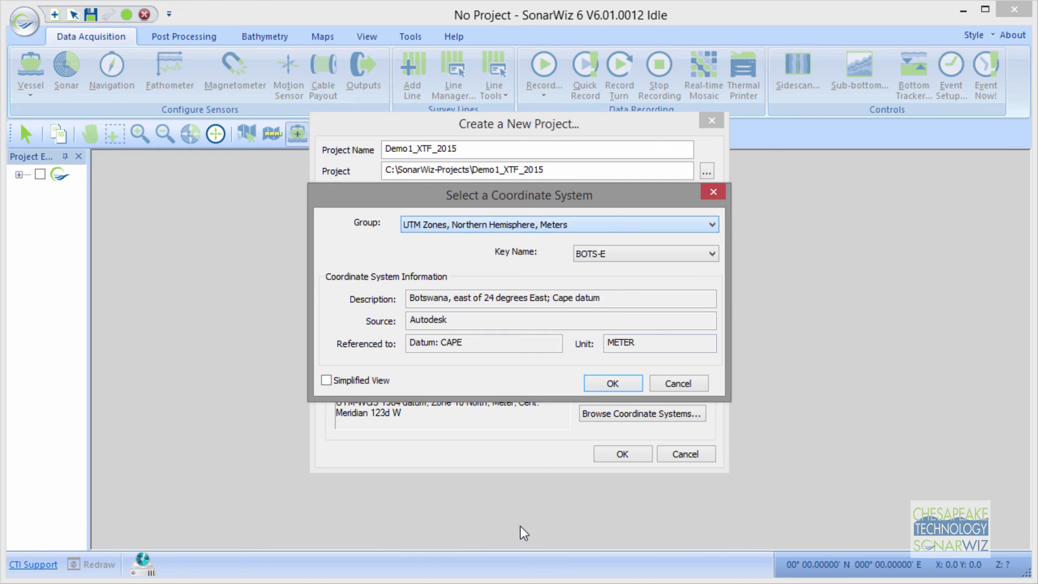
click(710, 254)
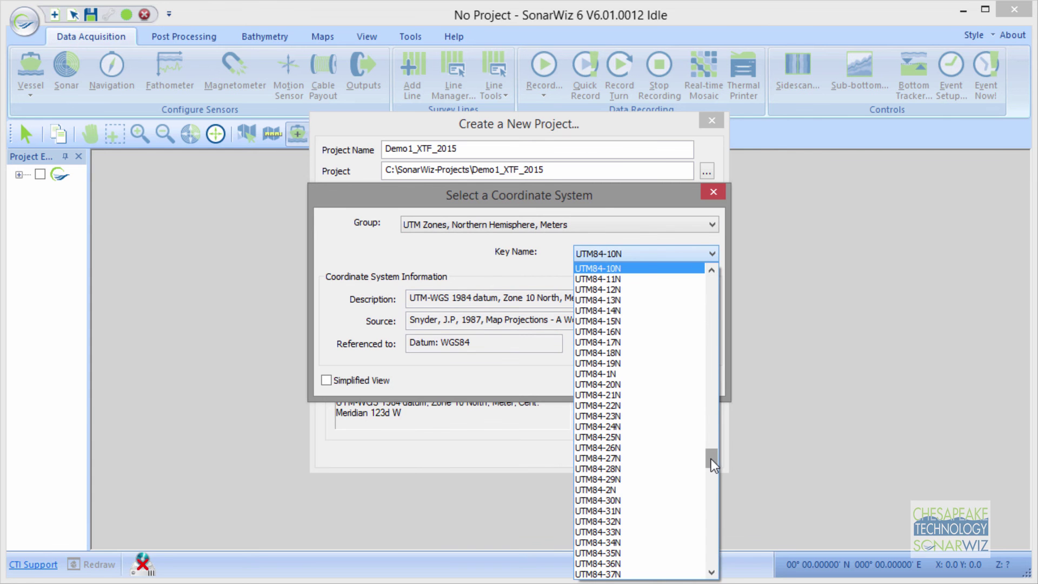
click(591, 269)
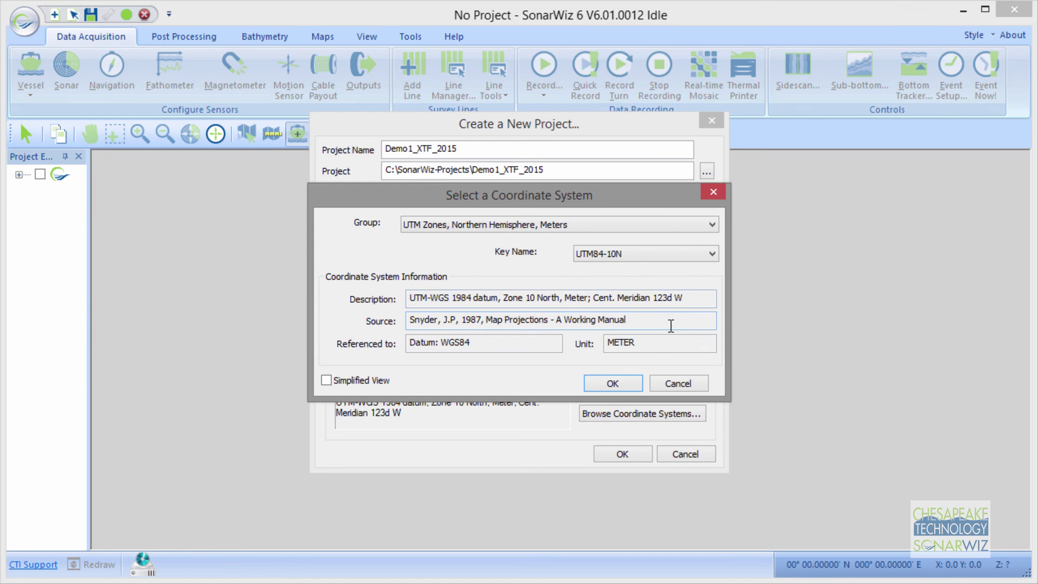
click(714, 190)
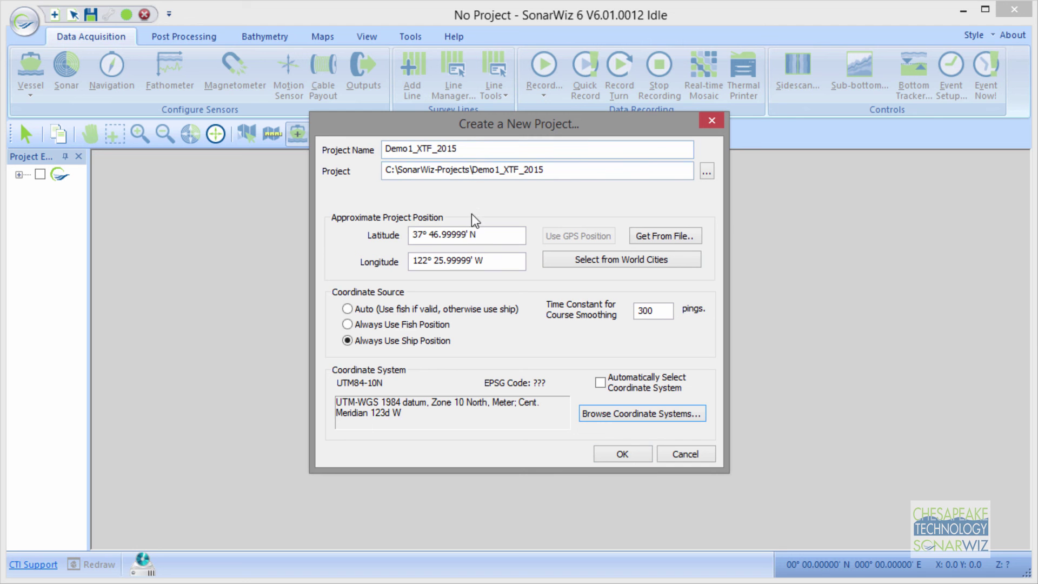
Set the coordinate source to Auto, enable automatic coordinate system selection and create the project
click(349, 309)
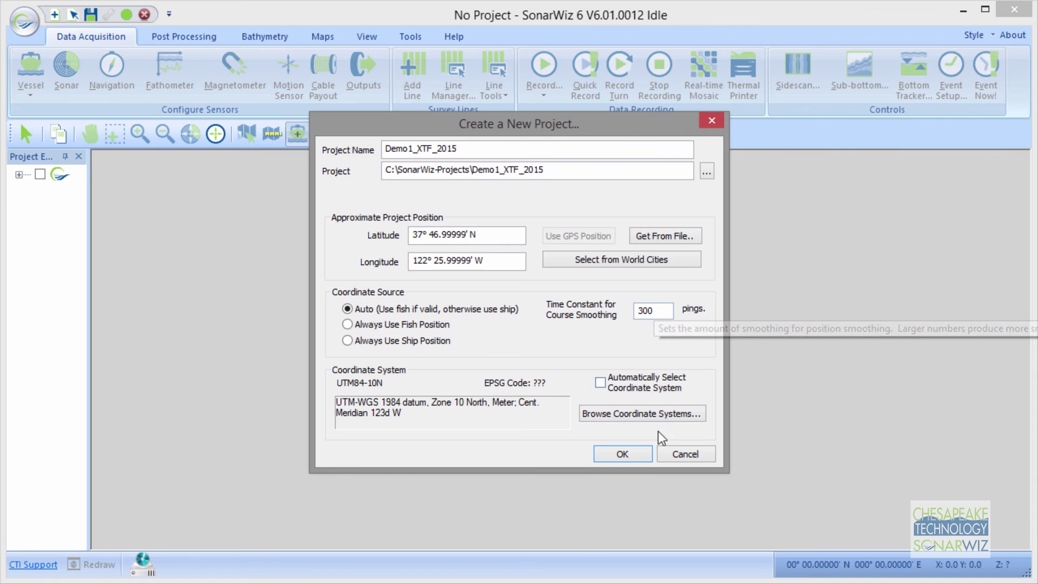
click(600, 382)
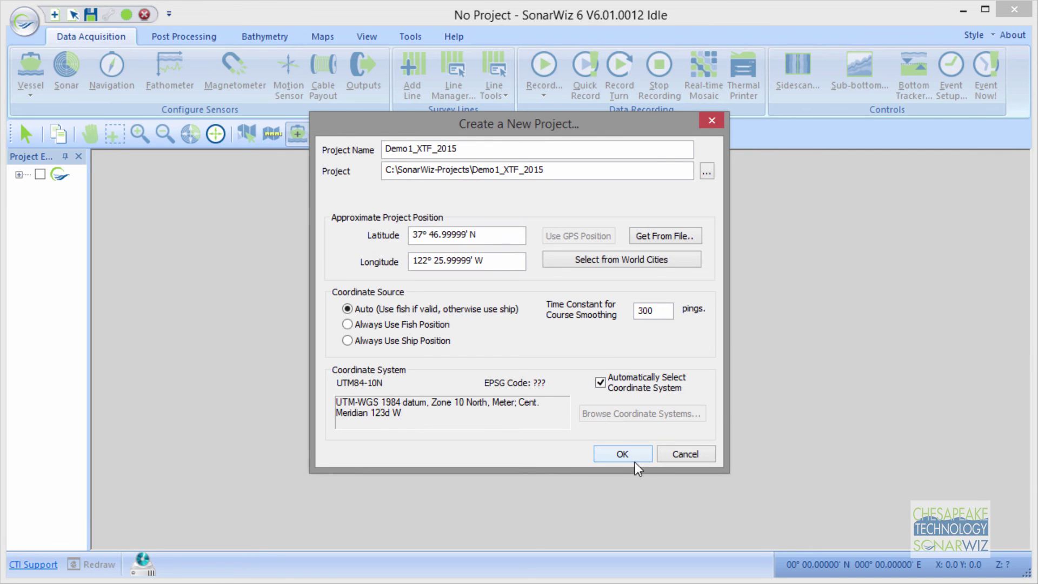
click(622, 454)
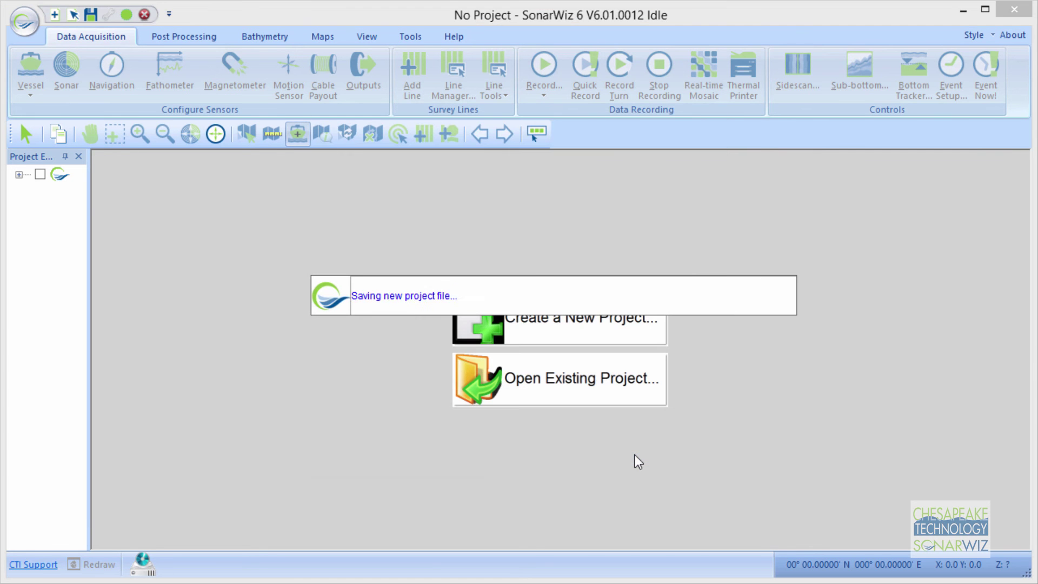